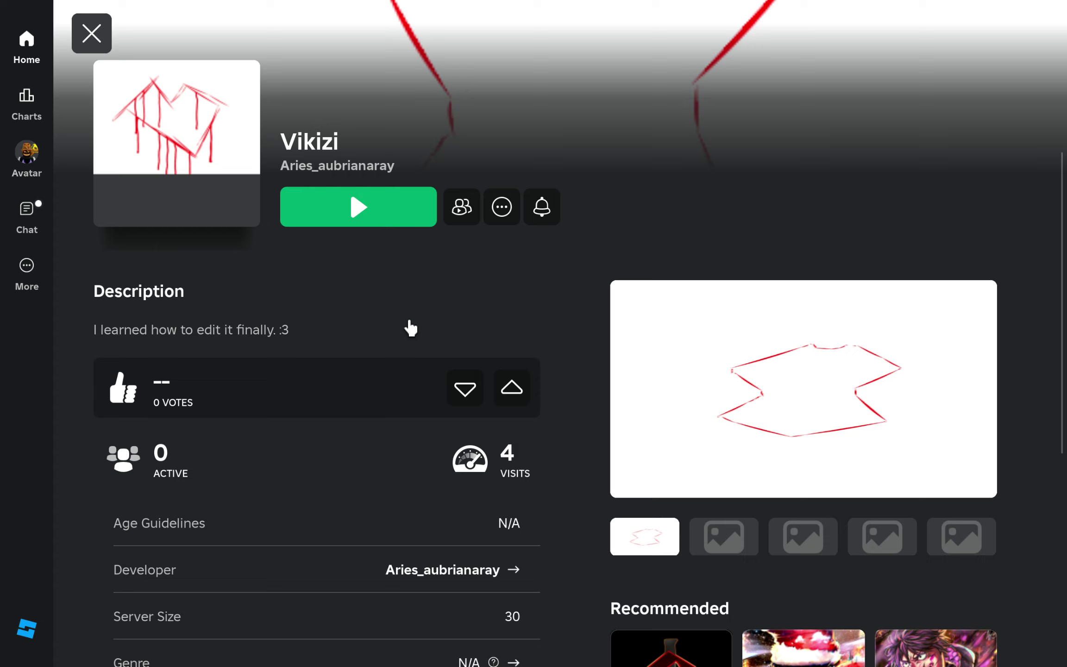
- Launch Vikizi from its page (no votes, 0 players, 4 visits) and join the cabin room
{"action": "left_click", "coordinate": [400, 208]}
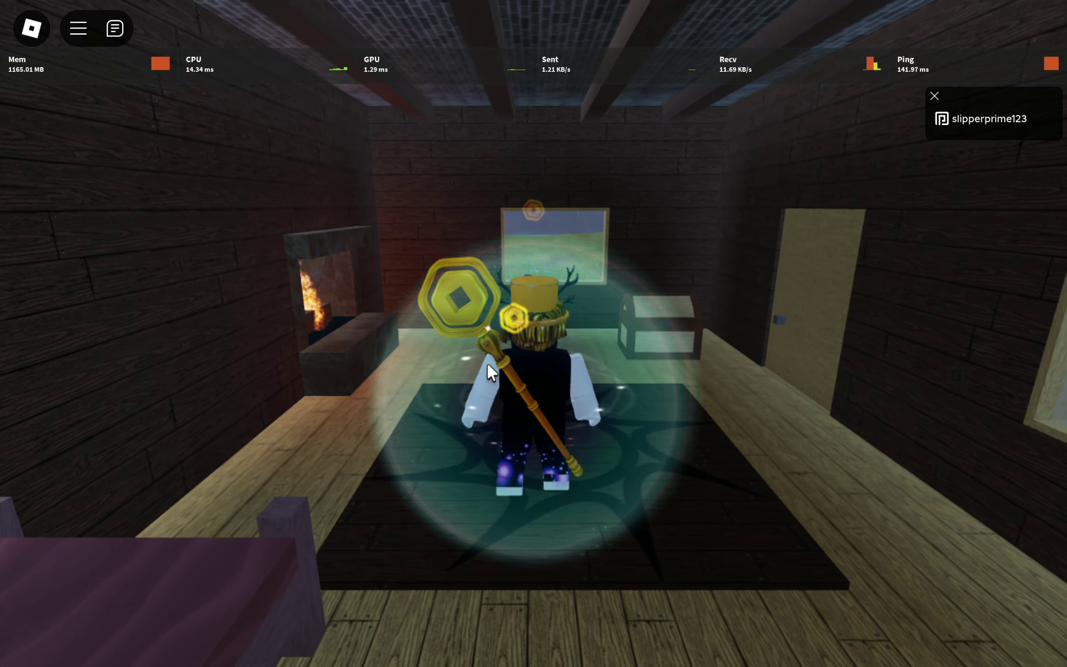
{"action": "key", "text": "w"}
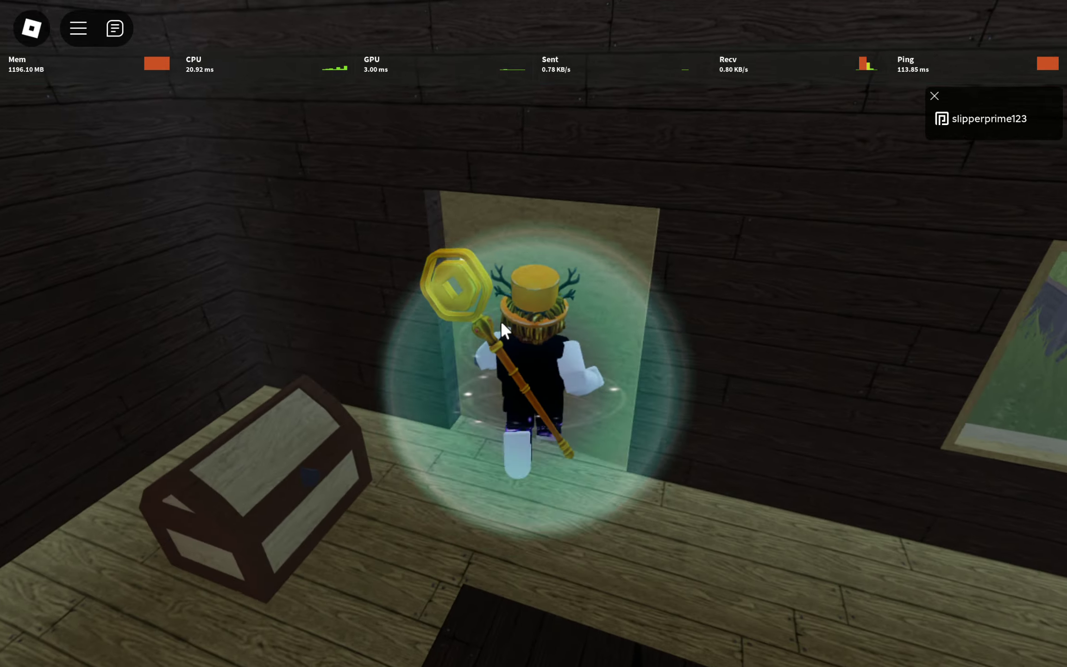
{"action": "scroll", "coordinate": [501, 321], "scroll_direction": "up", "scroll_amount": 5}
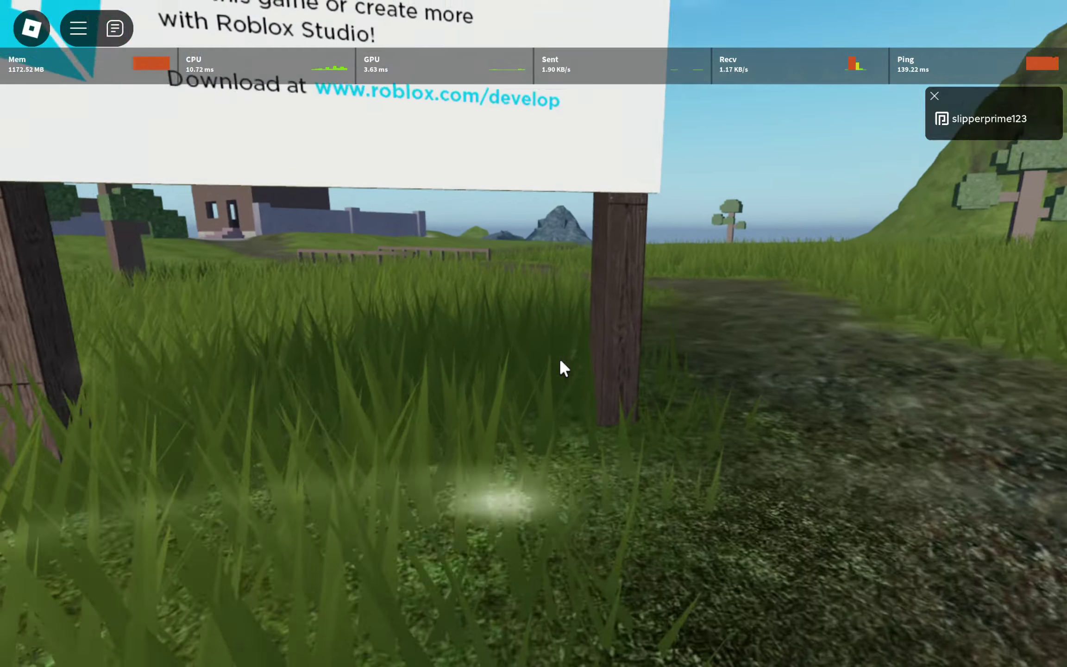
{"action": "left_click_drag", "start_coordinate": [560, 358], "coordinate": [560, 358]}
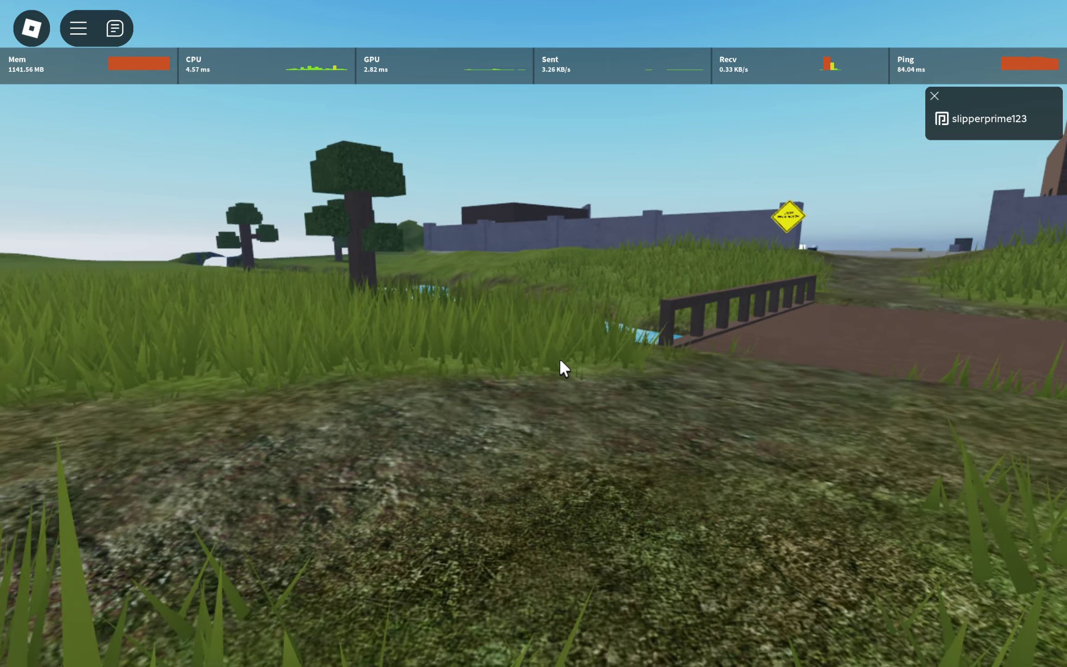
{"action": "key", "text": "Escape"}
{"action": "key", "text": "l"}
{"action": "key", "text": "Return"}
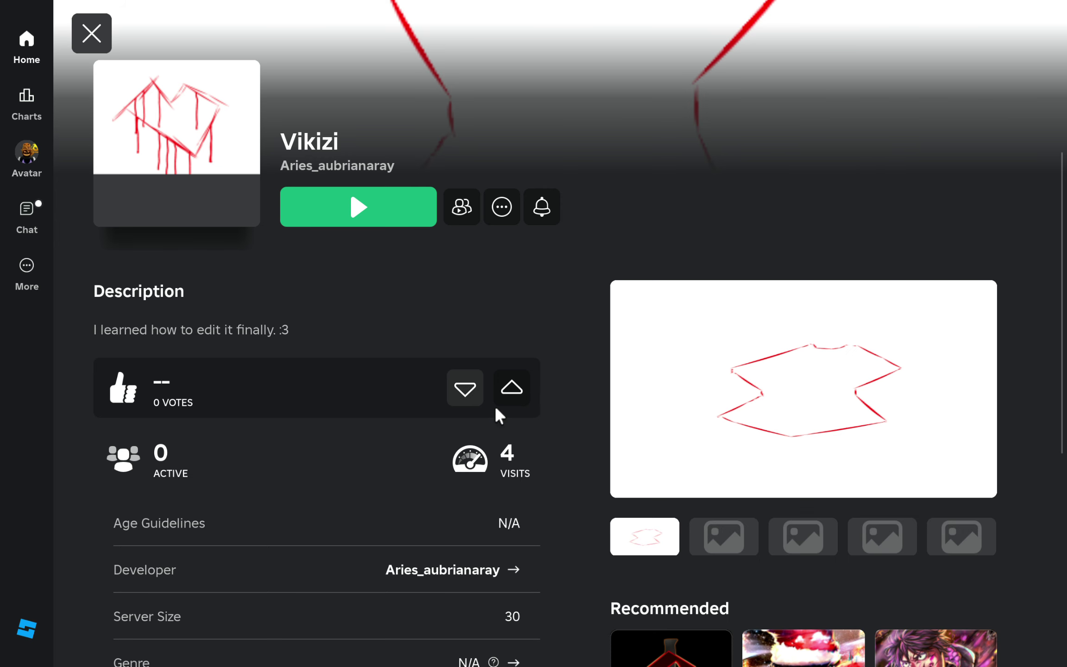
- Leave one downvote on Vikizi (0%, 1 vote) and close its page to Home
{"action": "left_click", "coordinate": [465, 388]}
{"action": "left_click", "coordinate": [512, 388]}
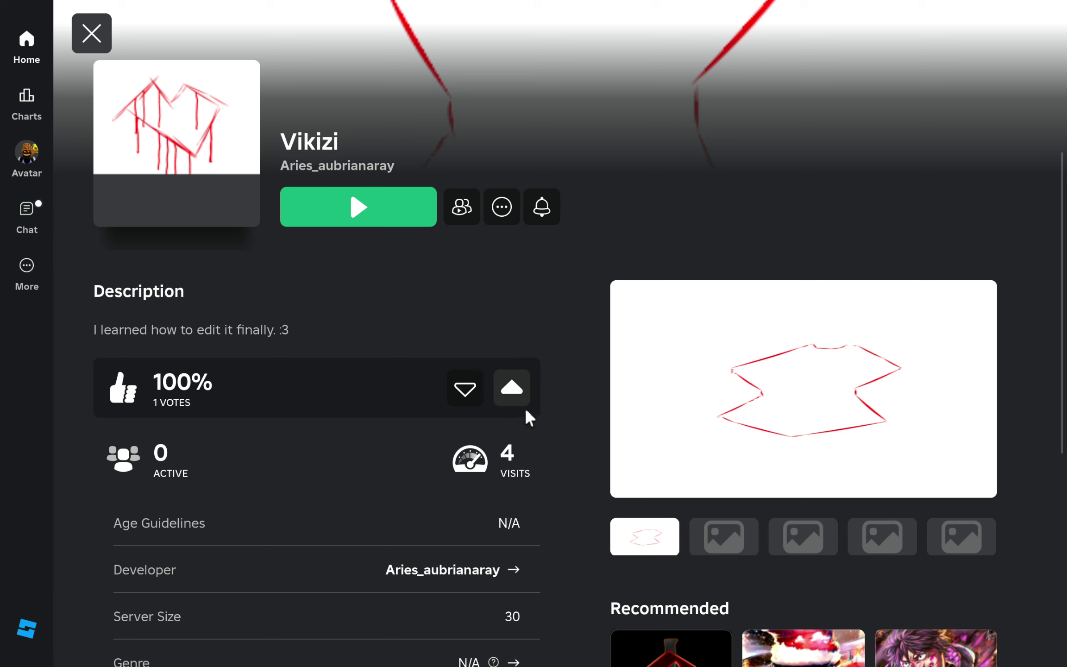
{"action": "left_click", "coordinate": [465, 389]}
{"action": "scroll", "coordinate": [374, 216], "scroll_direction": "down", "scroll_amount": 6}
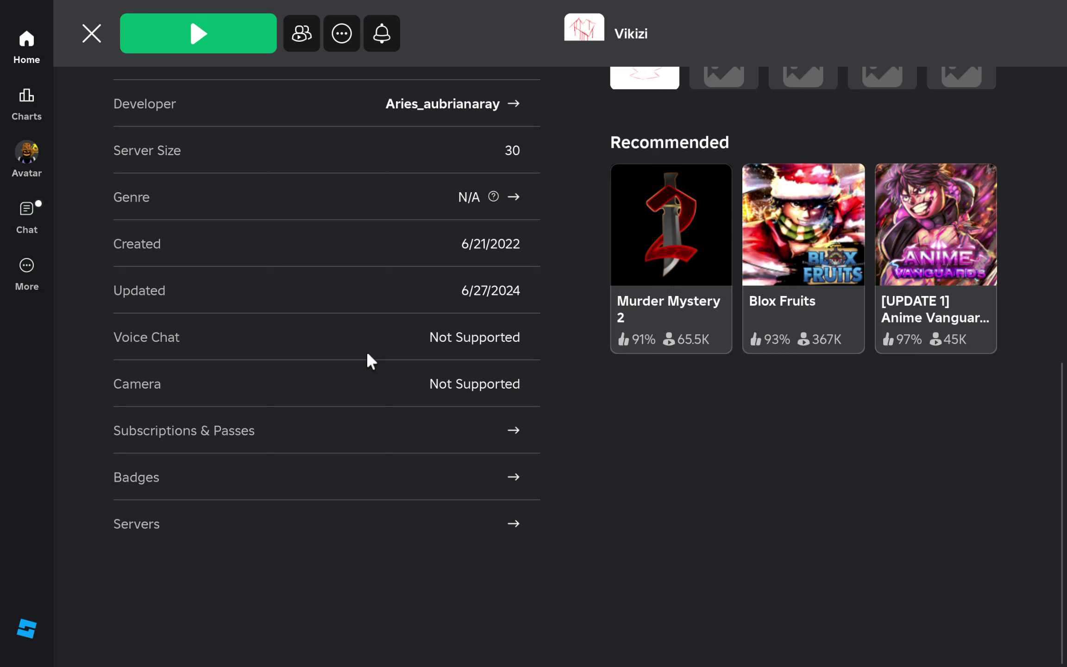
{"action": "scroll", "coordinate": [422, 181], "scroll_direction": "up", "scroll_amount": 10}
{"action": "scroll", "coordinate": [423, 180], "scroll_direction": "down", "scroll_amount": 5}
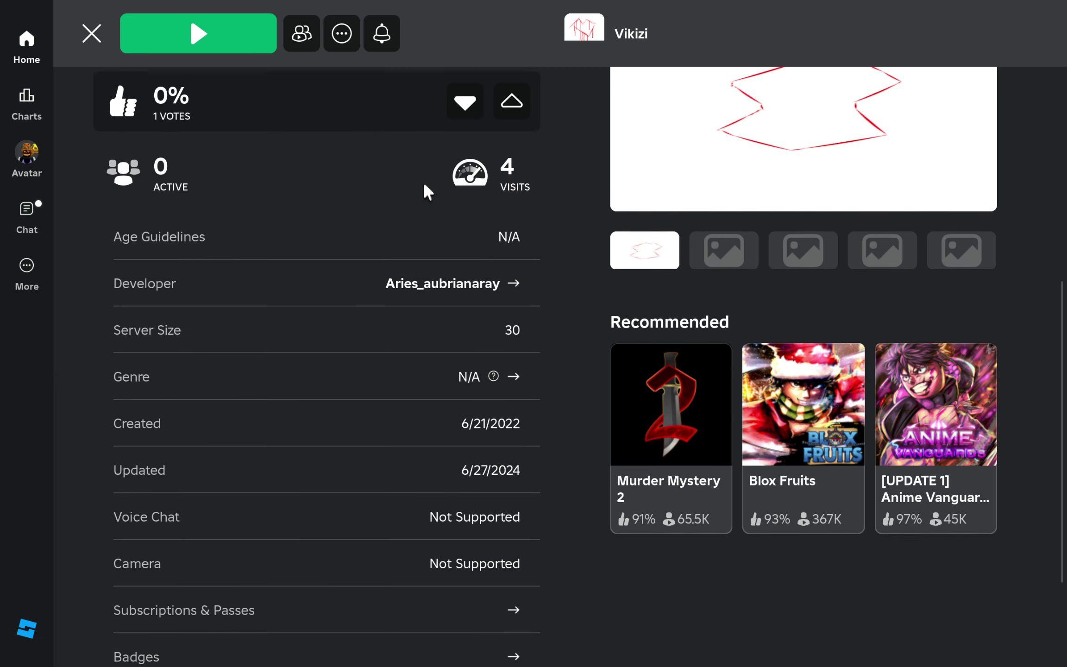
{"action": "left_click", "coordinate": [92, 33]}
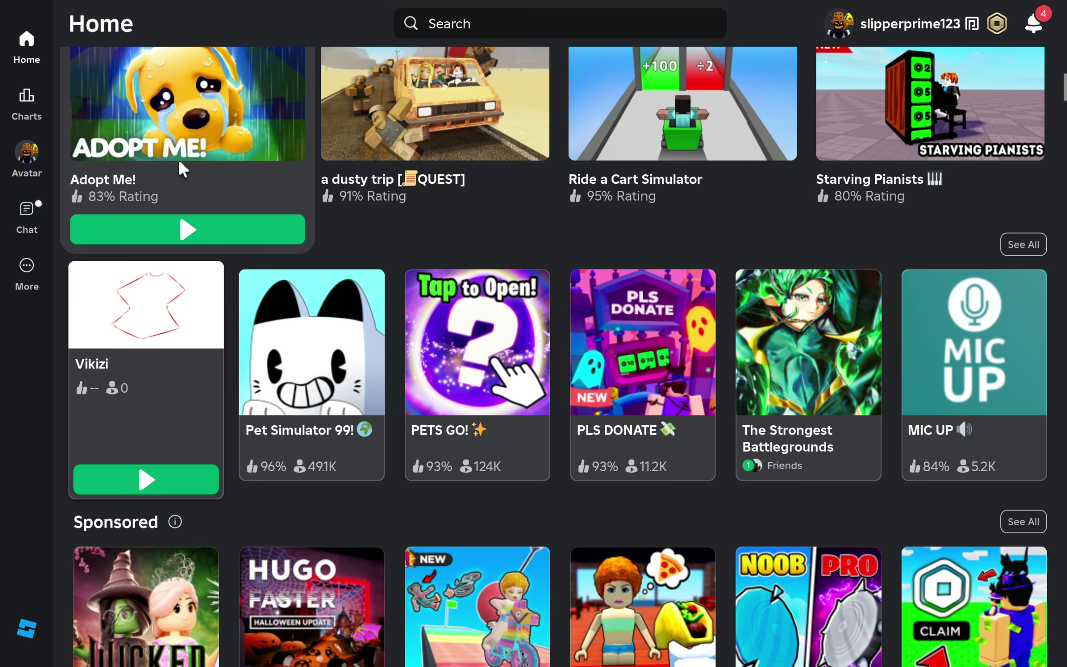
{"action": "scroll", "coordinate": [231, 258], "scroll_direction": "up", "scroll_amount": 5}
{"action": "scroll", "coordinate": [231, 257], "scroll_direction": "down", "scroll_amount": 8}
{"action": "scroll", "coordinate": [231, 257], "scroll_direction": "down", "scroll_amount": 8}
{"action": "scroll", "coordinate": [234, 265], "scroll_direction": "down", "scroll_amount": 3}
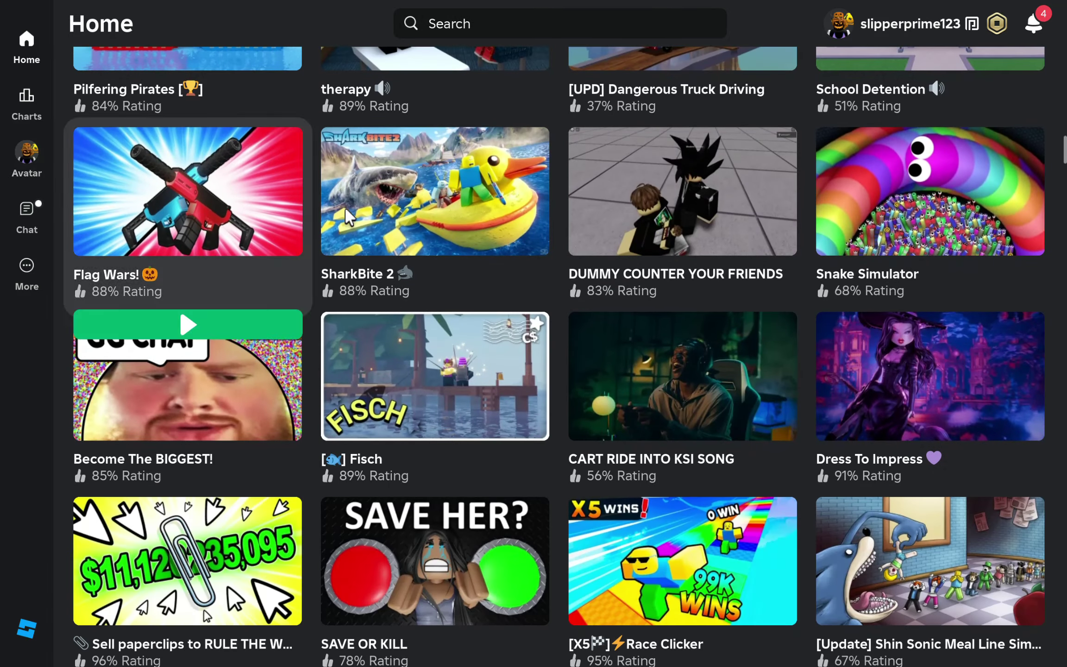